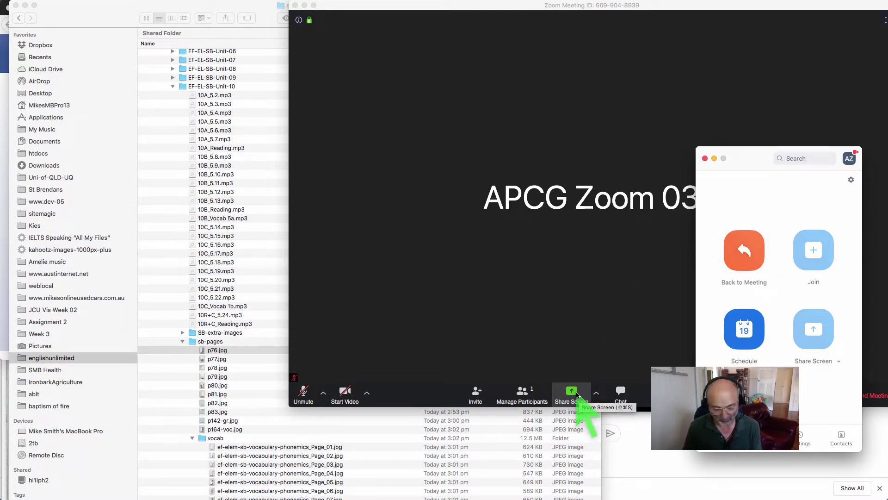
Switch to MPlayerX and play the opening seconds of the 10A_5.2 audio, pausing it after the sample.
key("super+Tab")
key("super+Tab")
key("super+Tab")
key("super+Tab")
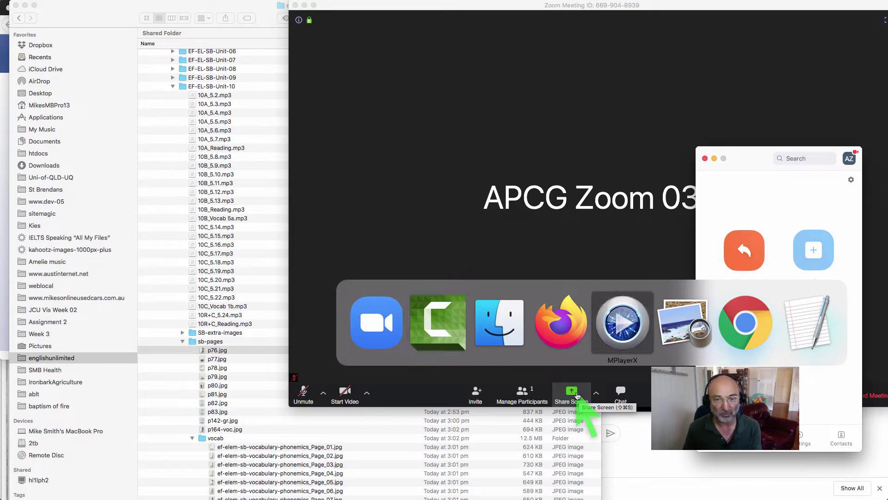
mouse_move(572, 314)
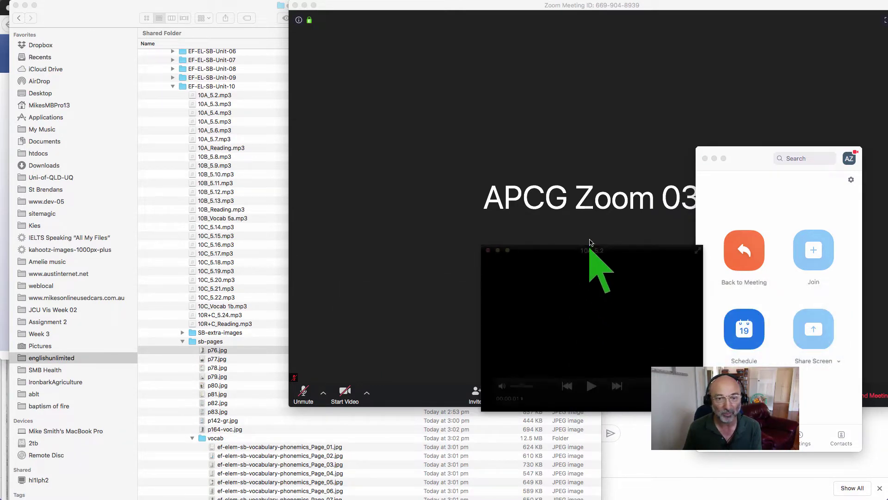
left_click(590, 388)
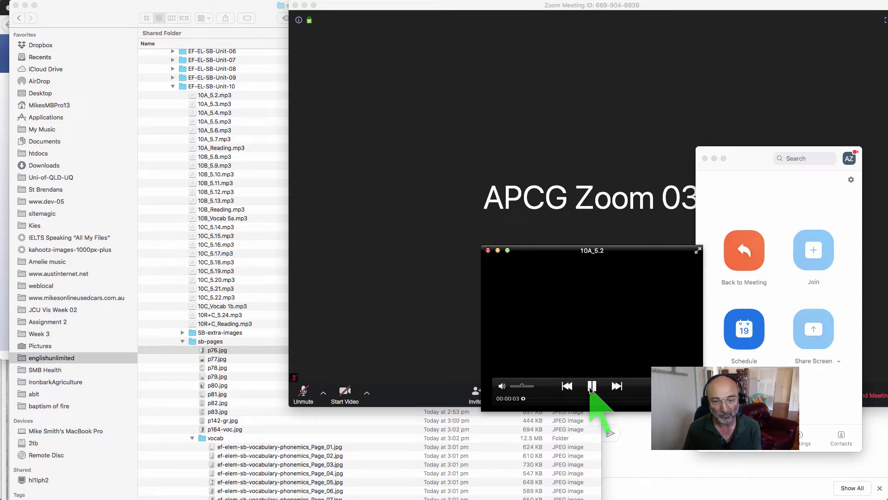
left_click(591, 388)
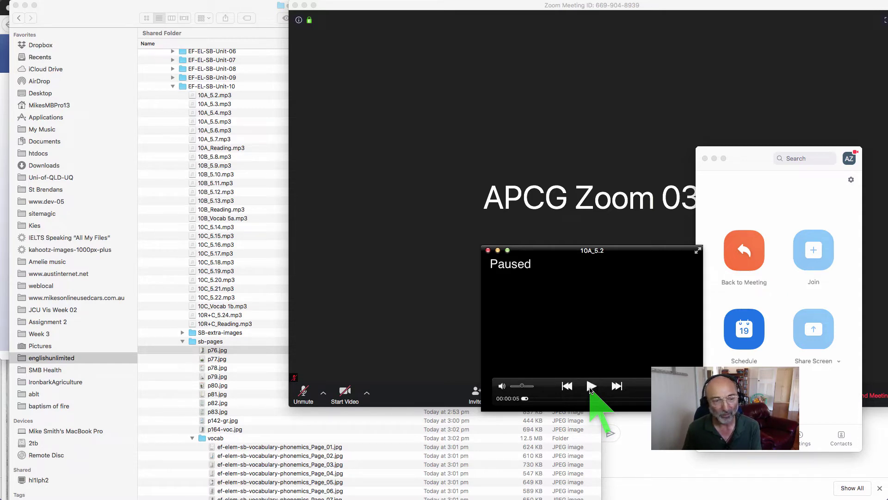
Switch to Preview to show the textbook page p76.jpg.
key("super+Tab")
key("super+Tab")
key("super+Tab")
key("super+Tab")
key("super+Tab")
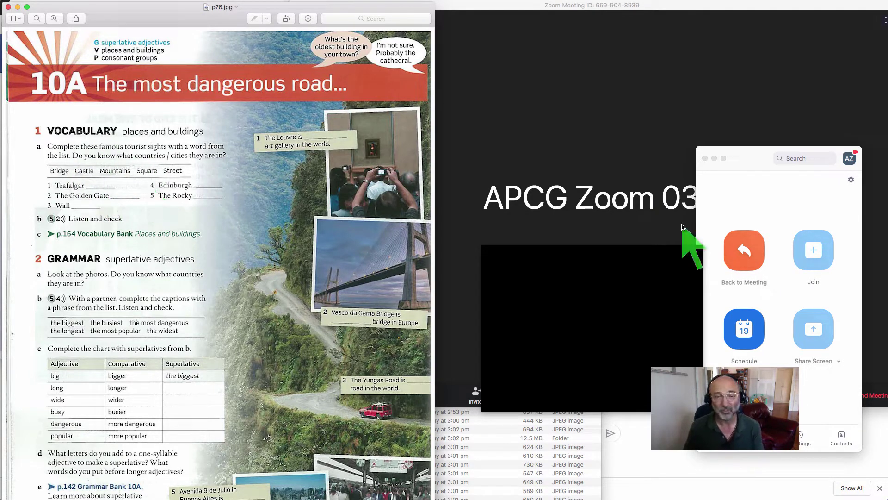
Return to the Zoom meeting and view the windows available for screen sharing, then close the selection without sharing.
left_click(537, 268)
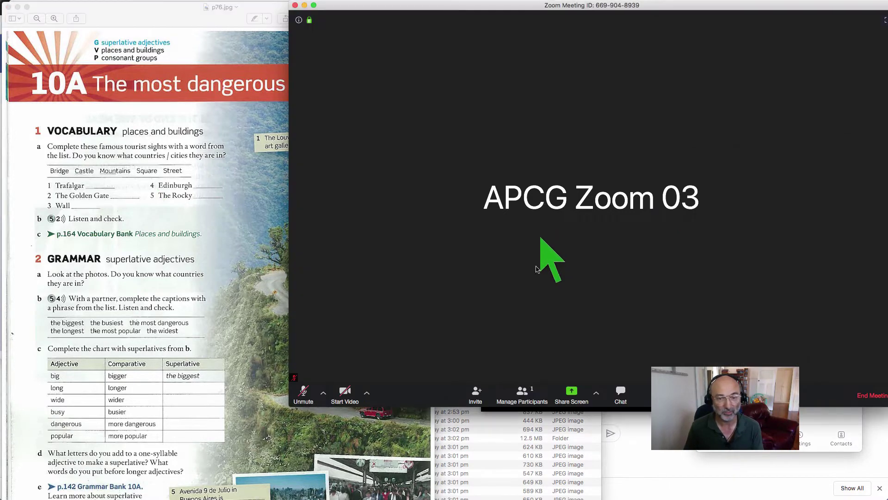
left_click(572, 397)
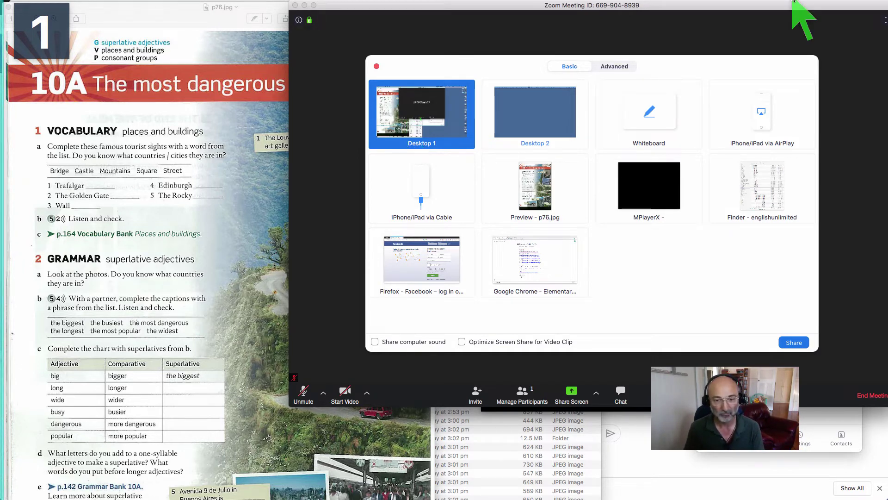
key("Escape")
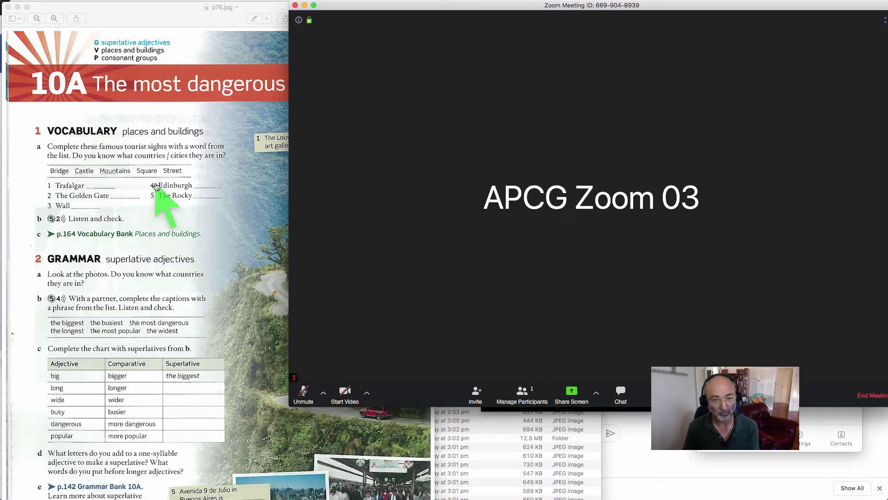
Bring the MPlayerX player in front of the Zoom meeting.
key("super+Tab")
key("super+Tab")
key("super+Tab")
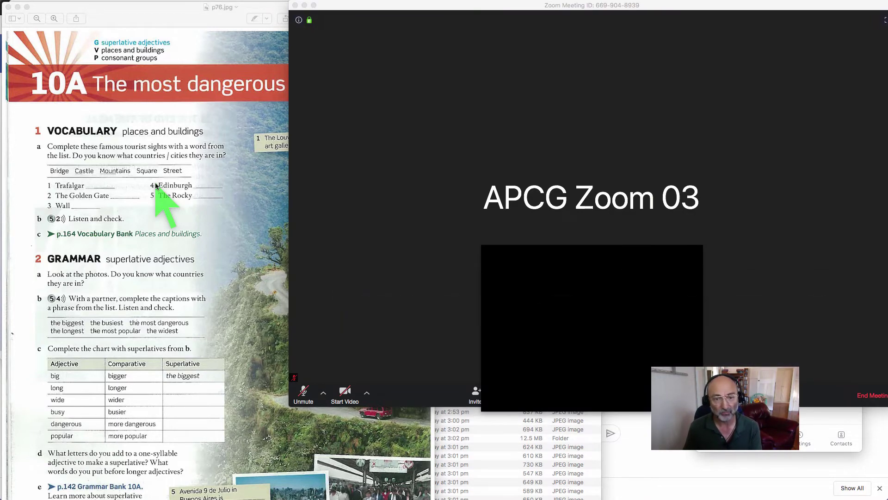
mouse_move(589, 333)
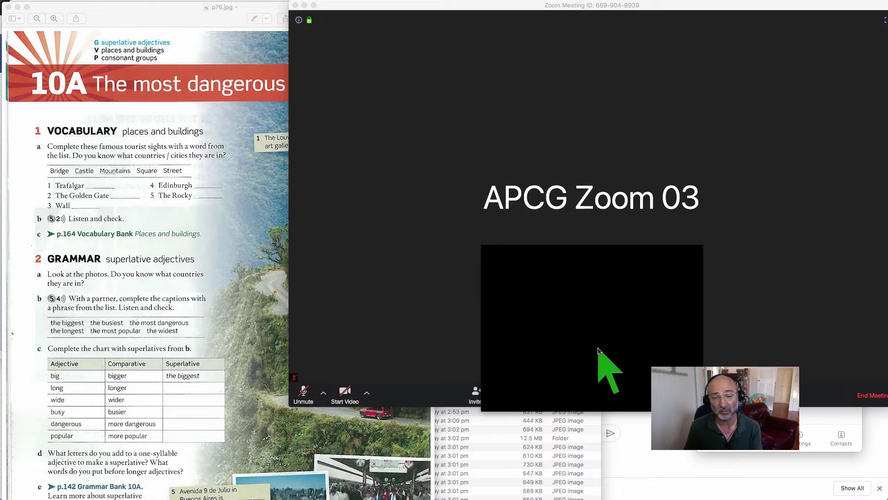
Switch to Chrome and view the ef-elem-sb-unit-10-colour.pdf textbook page, then return to the Elementary English File 10A material.
left_click(627, 451)
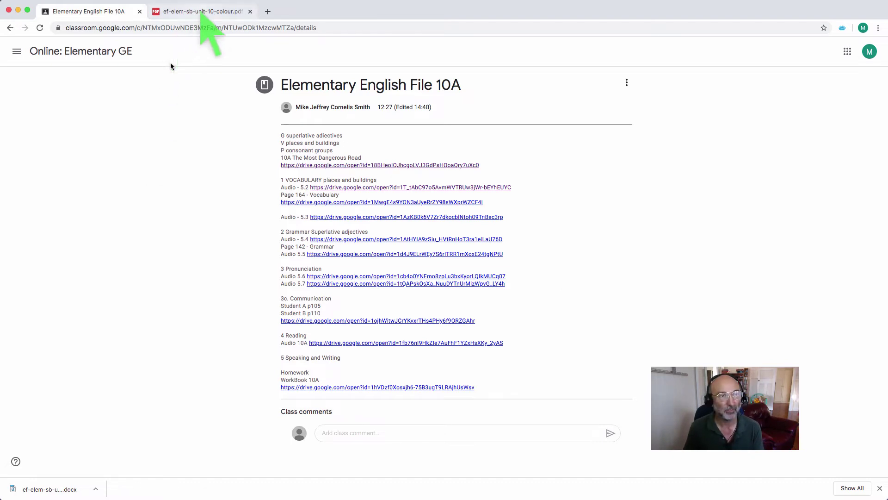
left_click(208, 11)
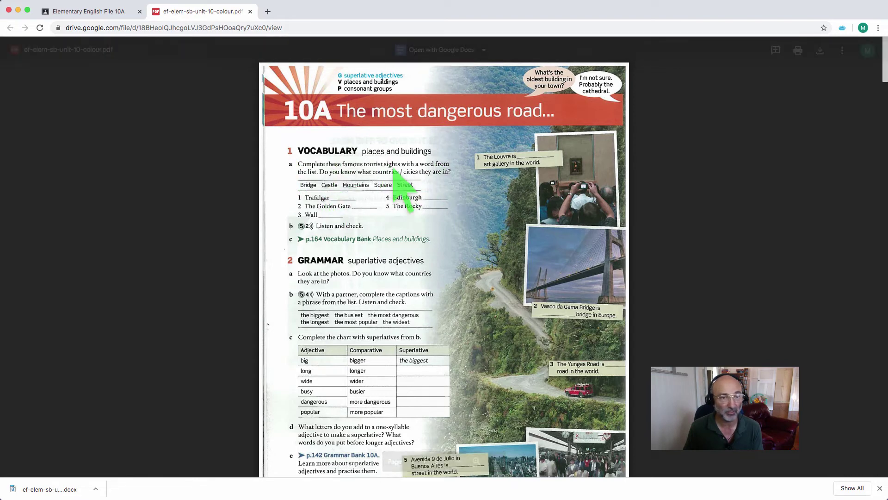
left_click(92, 11)
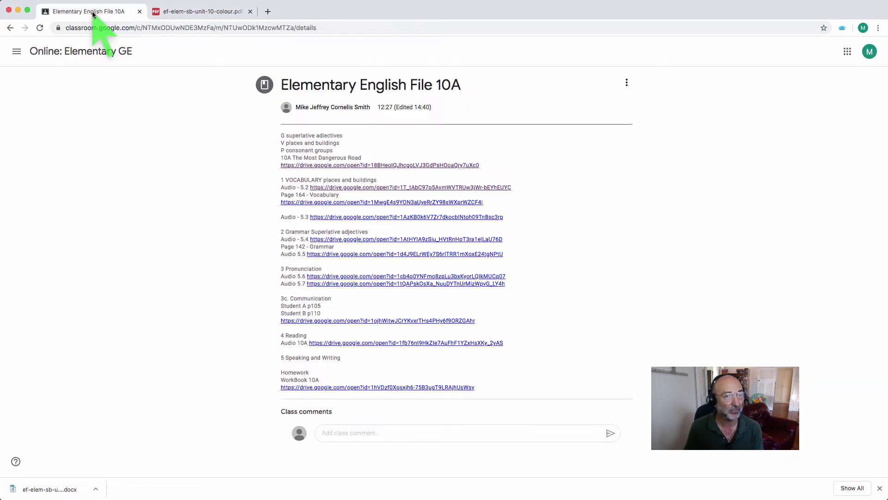
Open the Audio 5.2 link from the lesson material in a new browser tab and start playing 10A_5.2.mp3.
right_click(359, 190)
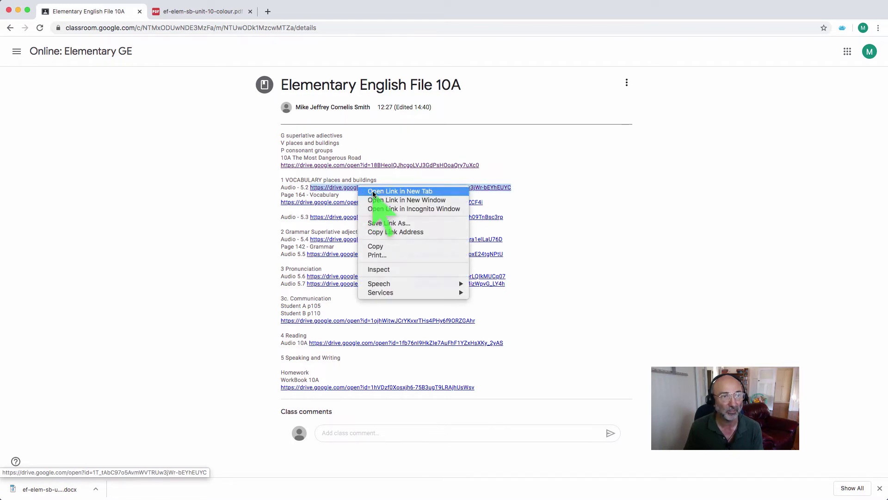
left_click(372, 194)
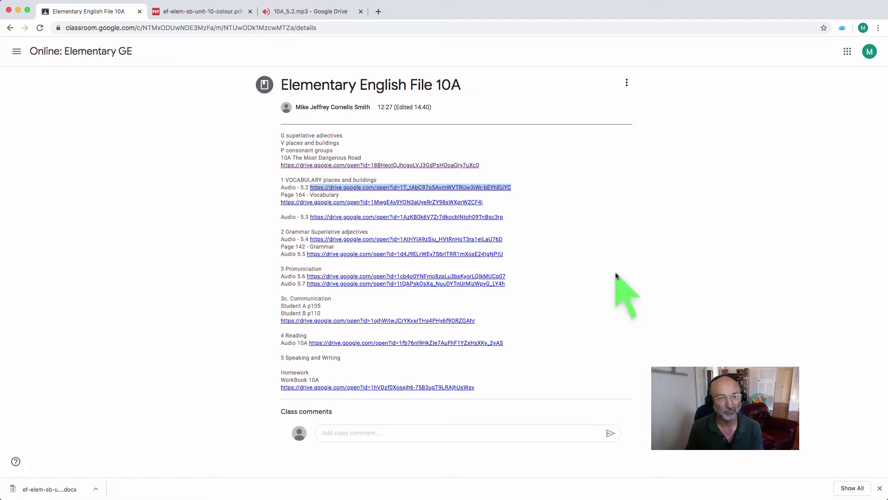
left_click(315, 12)
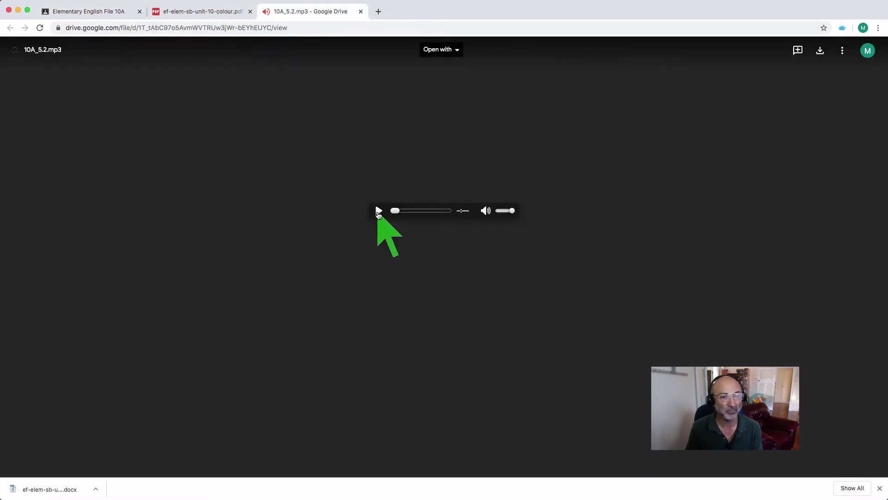
left_click(378, 211)
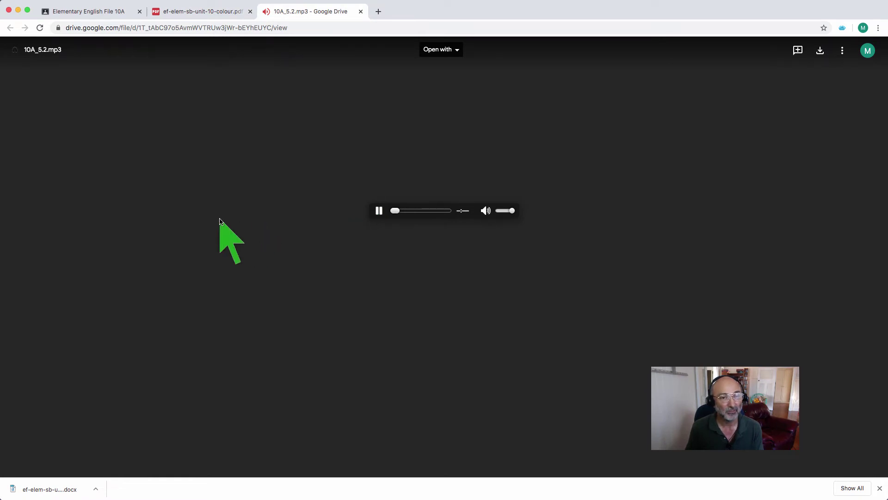
View the unit 10 PDF page while the audio plays, then return to 10A_5.2.mp3 and pause it.
left_click(185, 12)
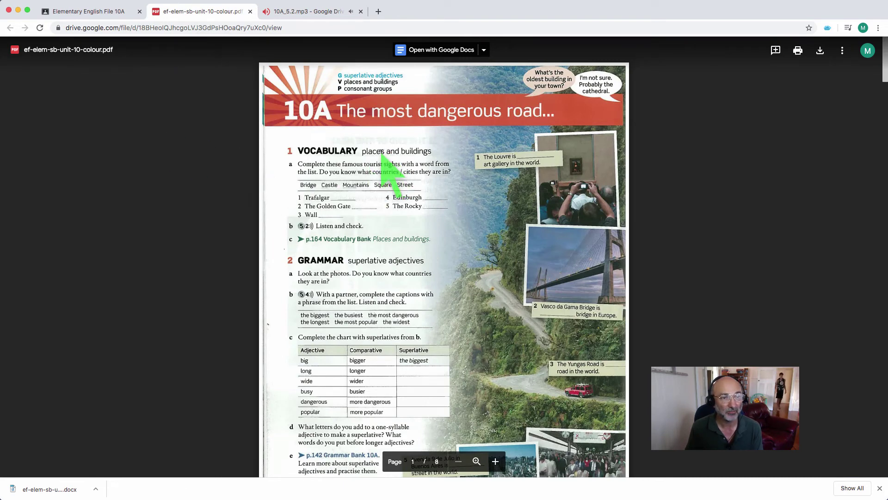
scroll(382, 154, "down", 1)
scroll(382, 154, "up", 1)
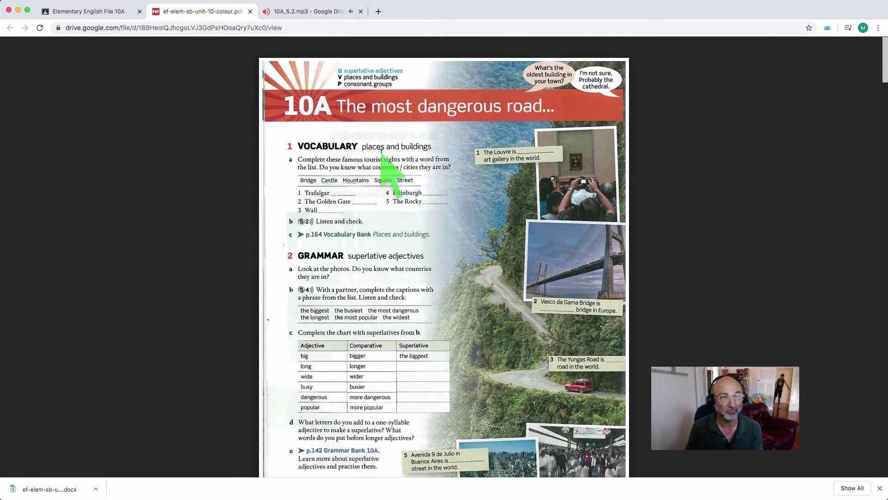
left_click(295, 6)
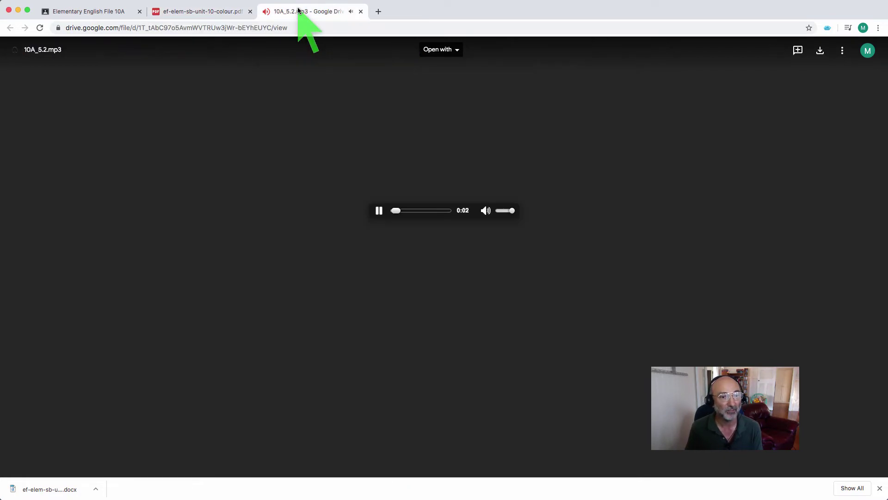
left_click(379, 210)
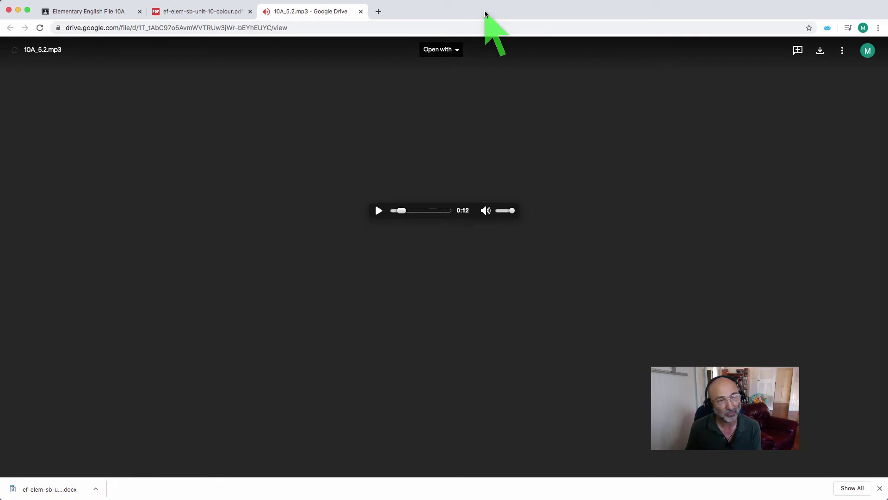
Share the Chrome window showing Elementary English File 10A in the Zoom meeting.
key("super+1")
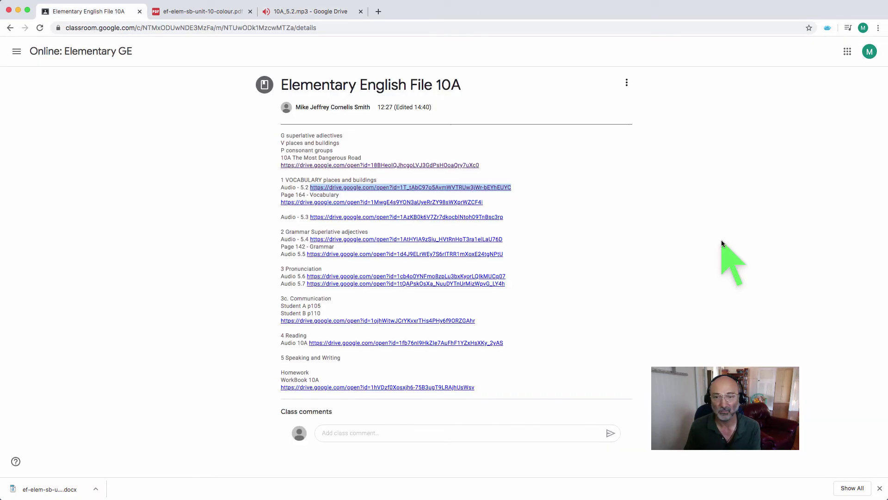
key("super+Tab")
key("super+Tab")
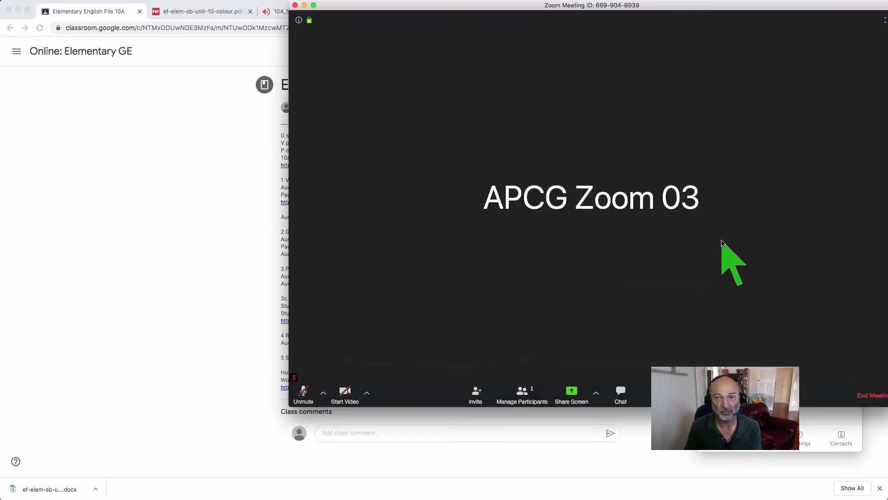
left_click(572, 393)
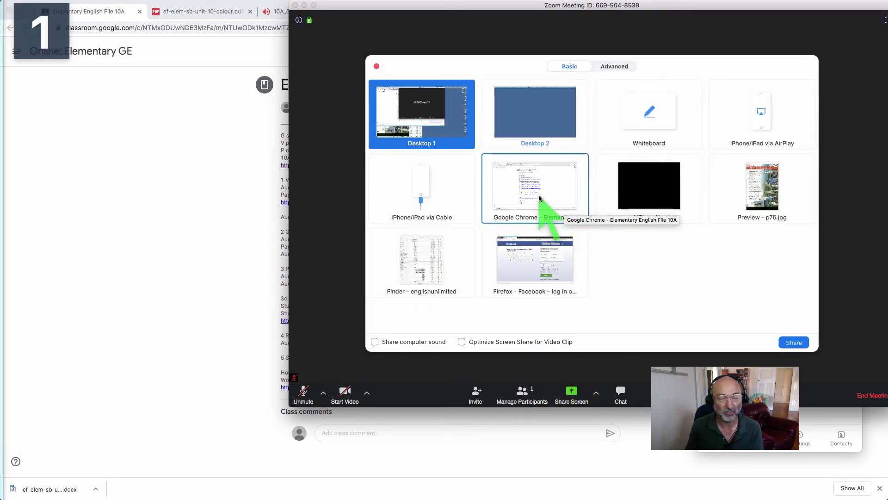
left_click(539, 199)
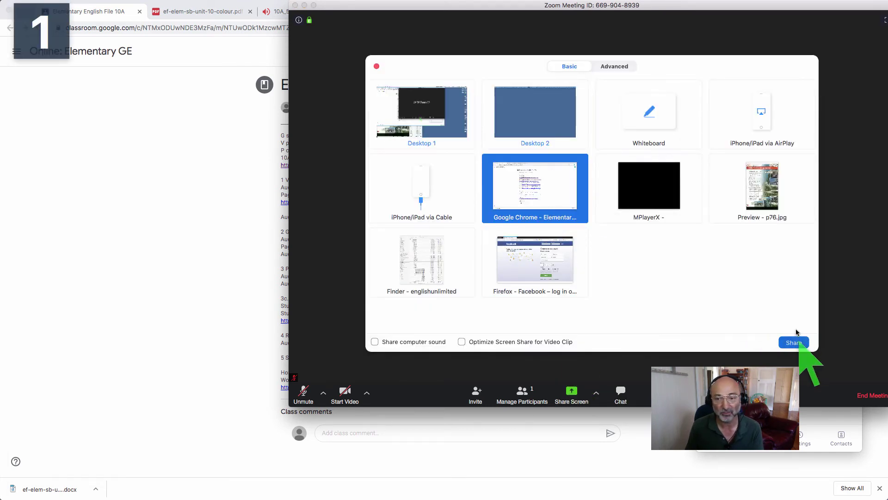
left_click(799, 342)
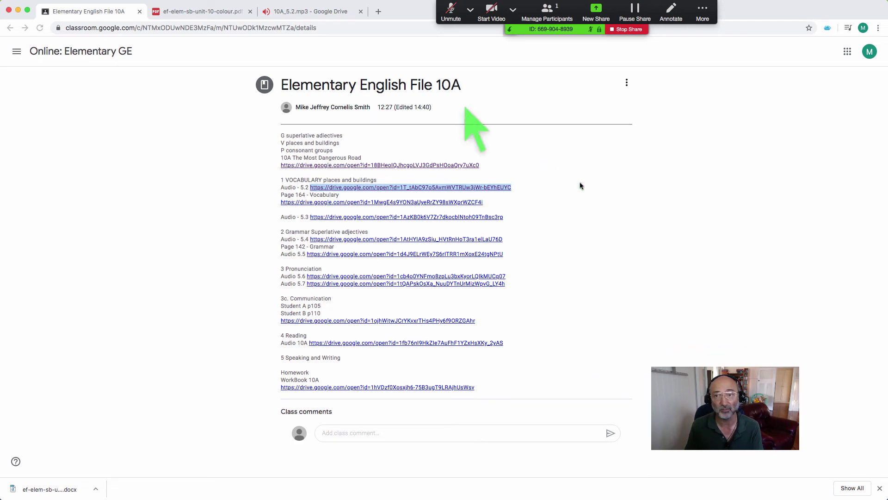
Show the unit 10 PDF in the shared Chrome window, then resume playback of 10A_5.2.mp3.
left_click(282, 14)
left_click(204, 12)
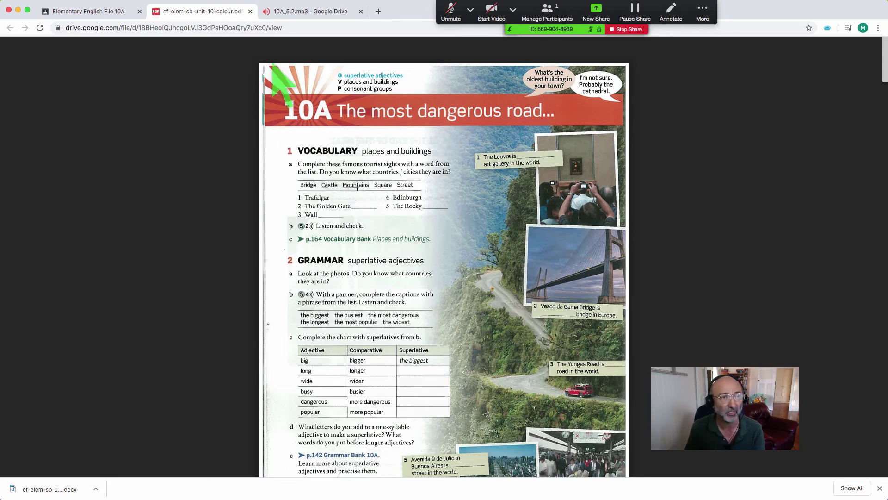
left_click(312, 13)
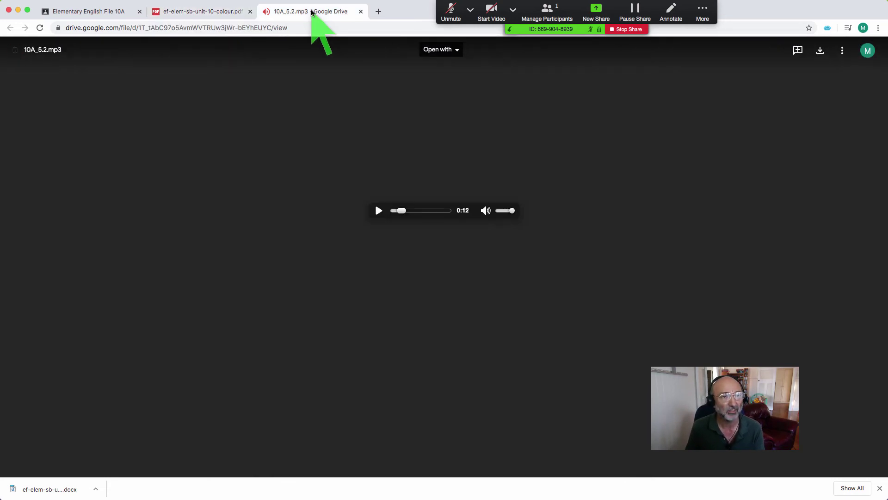
left_click(378, 211)
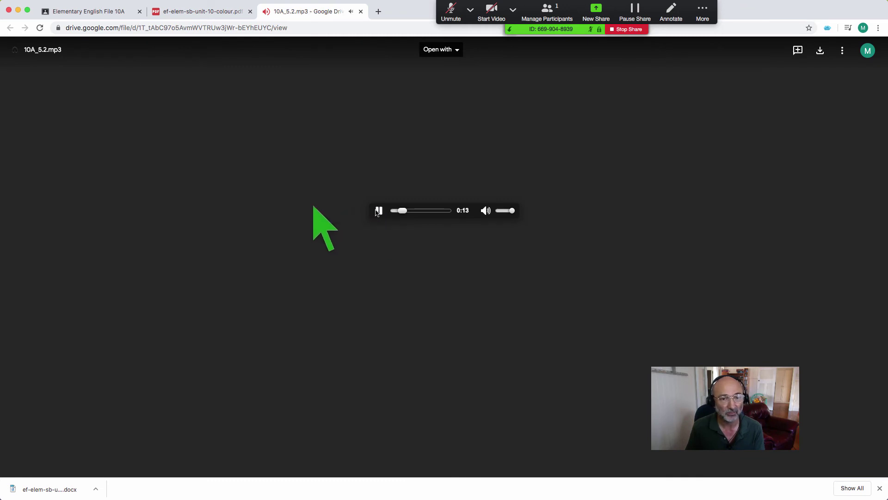
Display the PDF page during playback, pause 10A_5.2.mp3, and return to the unit 10 PDF.
left_click(198, 12)
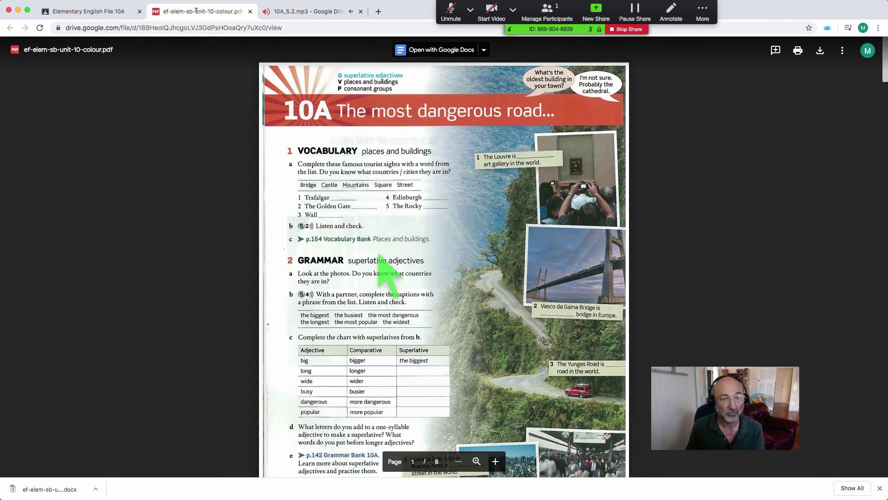
left_click(301, 12)
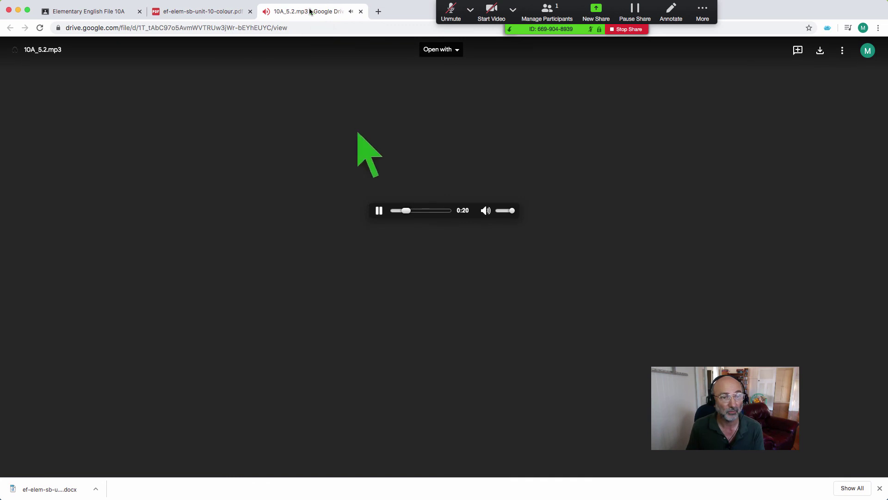
left_click(379, 210)
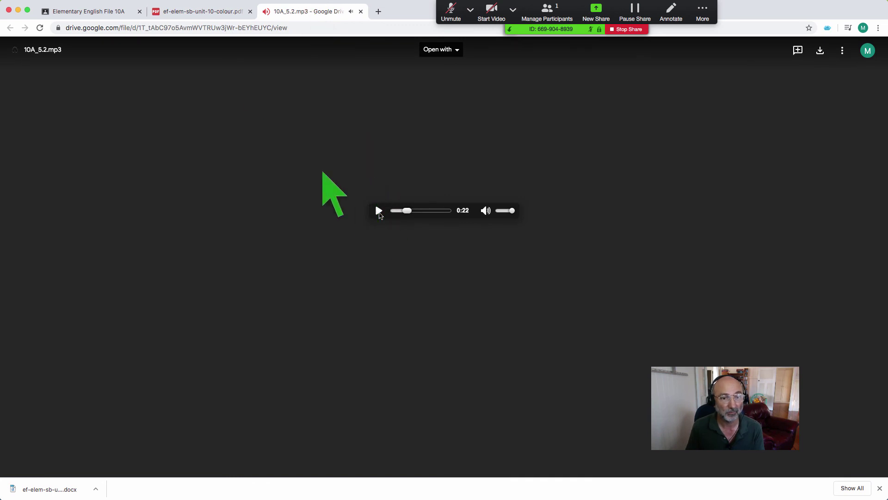
left_click(200, 12)
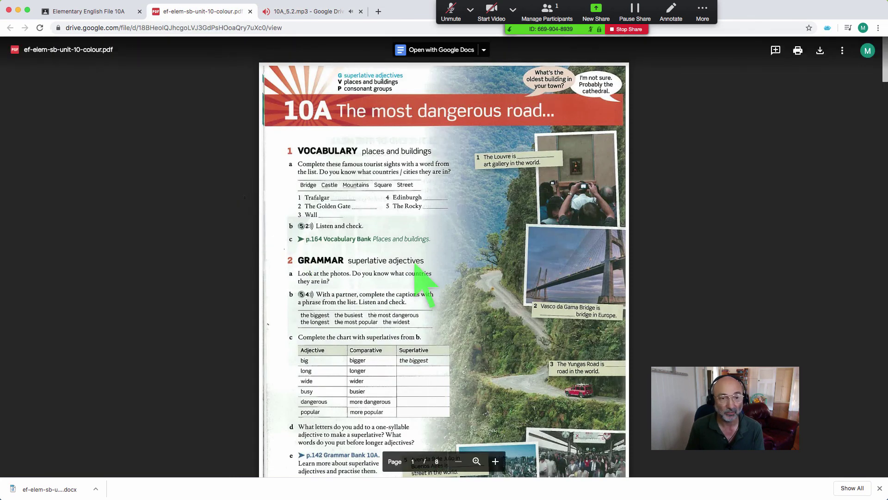